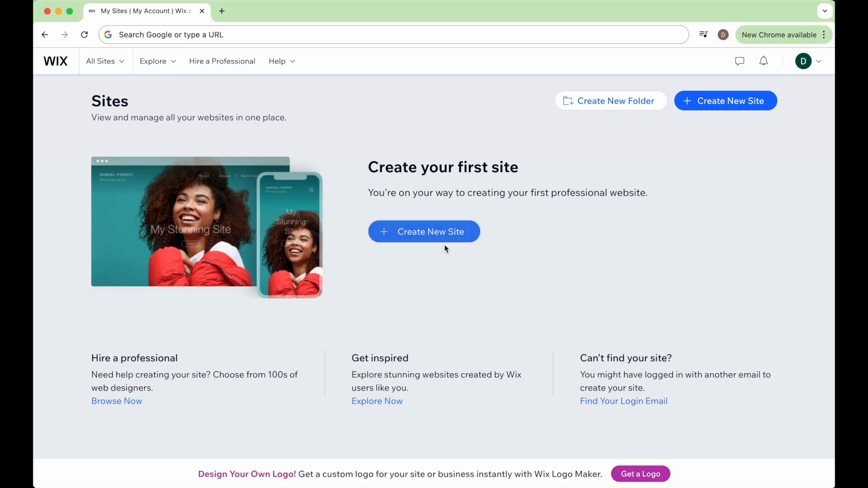
Start a new site set up without the AI chat and choose Event as the website type
left_click(722, 100)
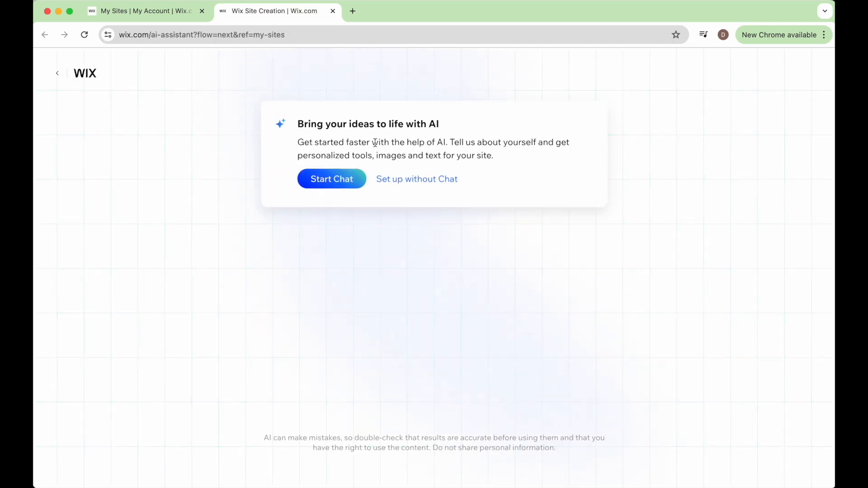
left_click(406, 179)
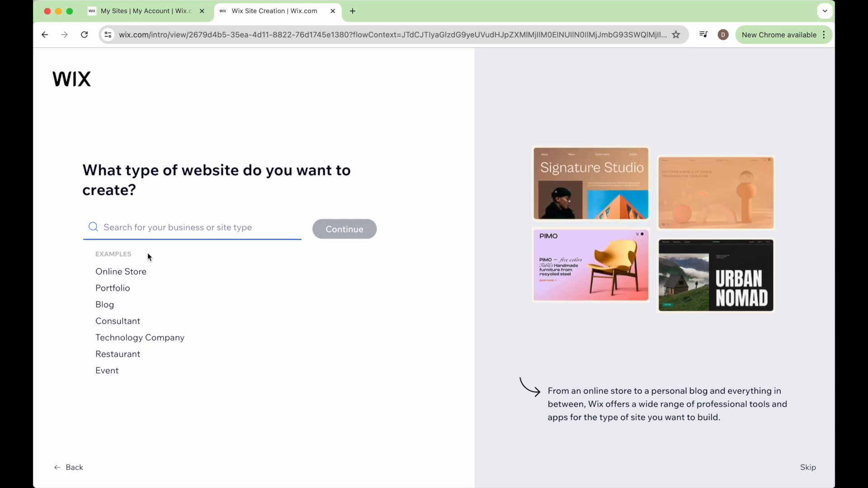
left_click(109, 372)
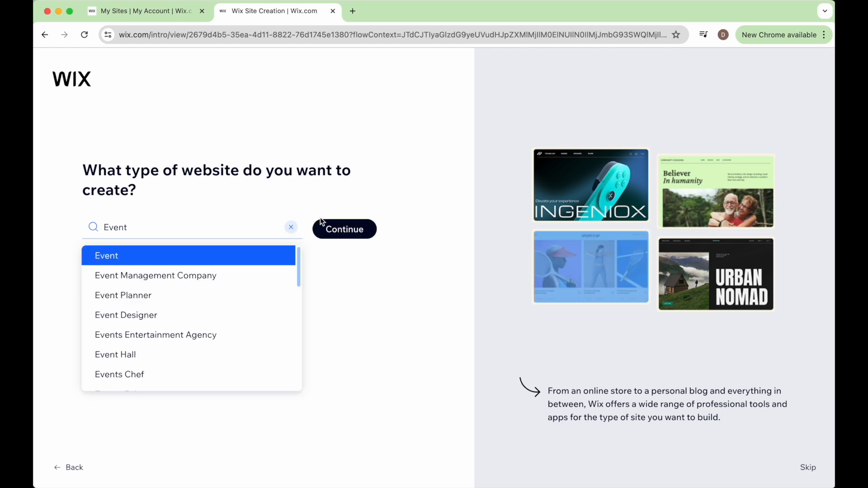
left_click(260, 253)
left_click(339, 230)
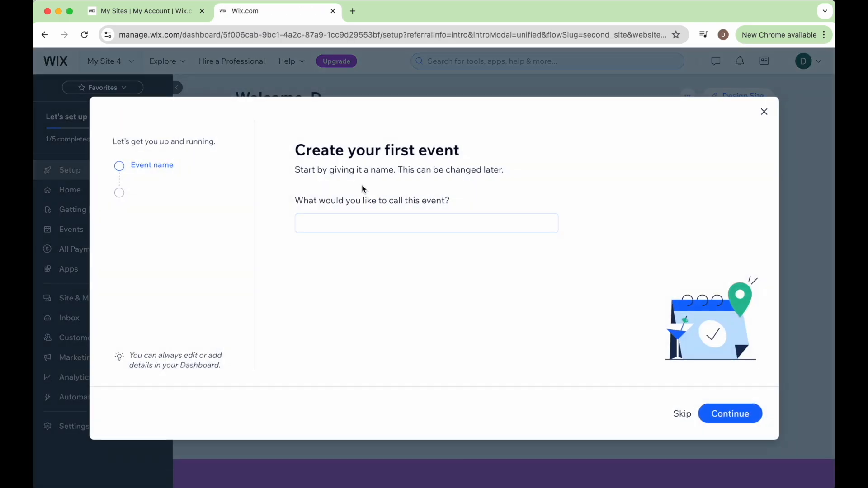
Name the first event "Event" and proceed to the event type question
left_click(362, 217)
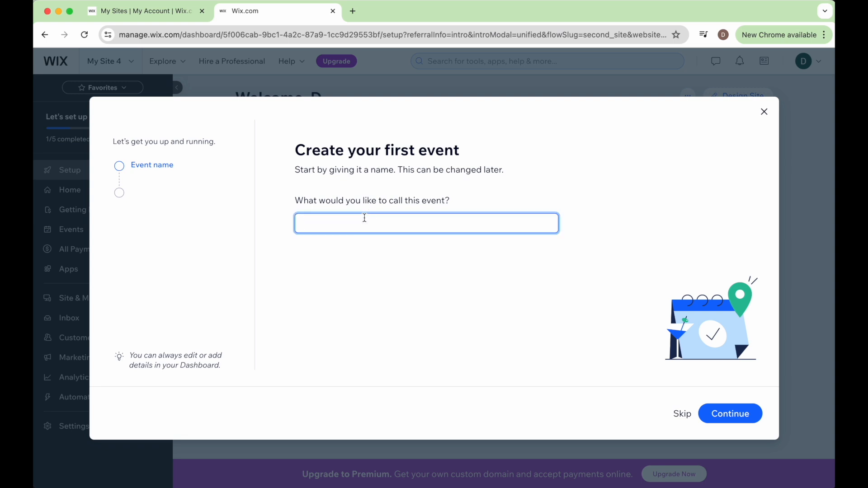
type("Event")
left_click(622, 310)
left_click(715, 412)
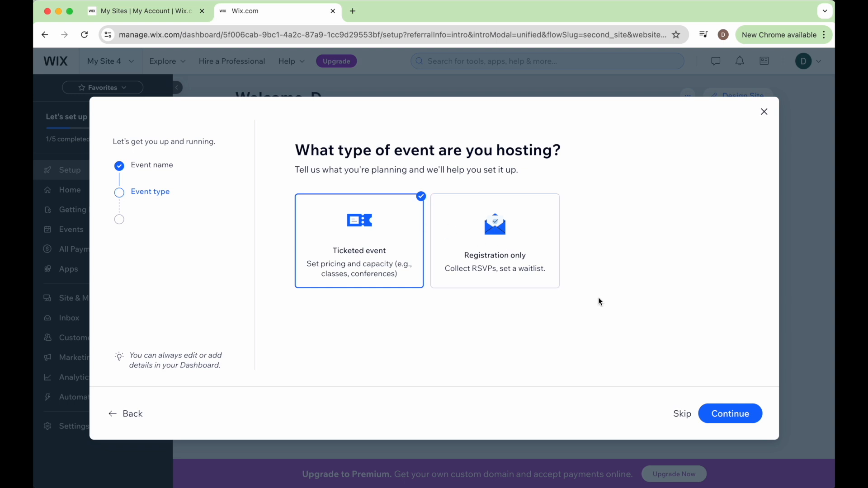
Skip the event type, time and location, and useful tools questions, and continue to the site dashboard
left_click(684, 415)
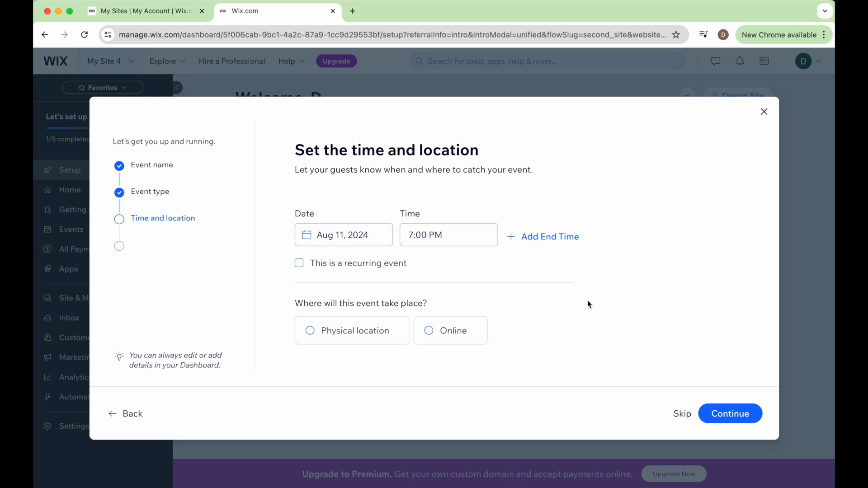
left_click(689, 415)
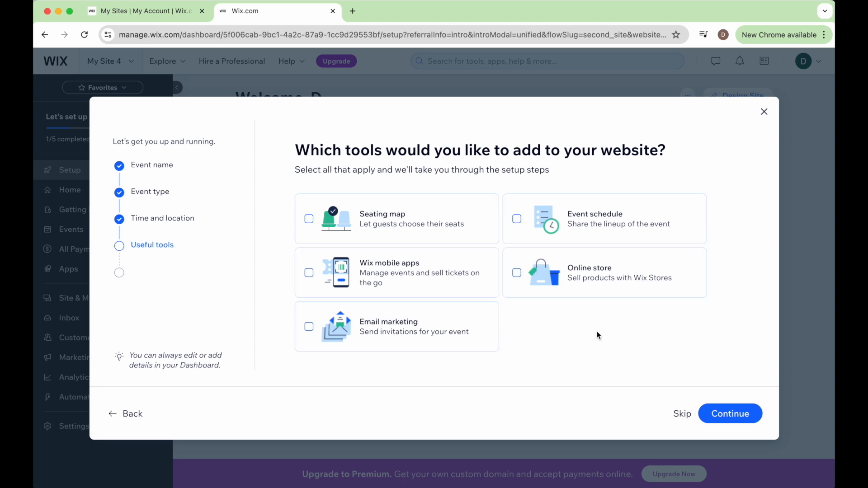
left_click(682, 414)
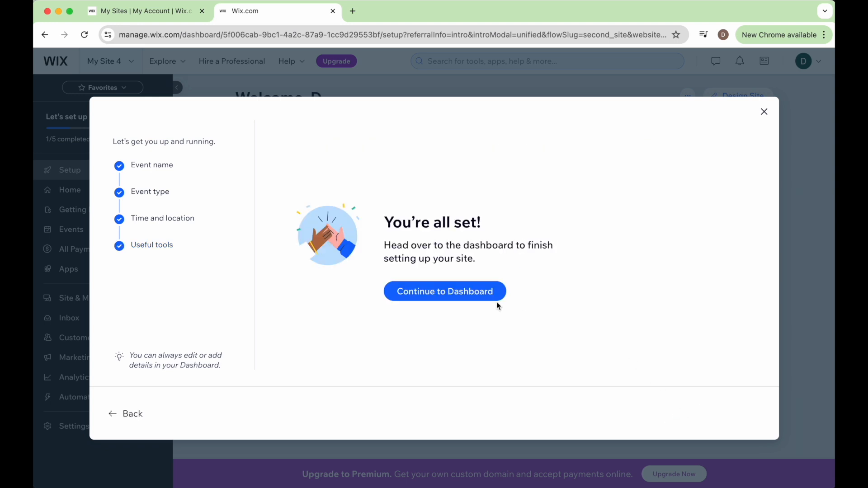
left_click(474, 294)
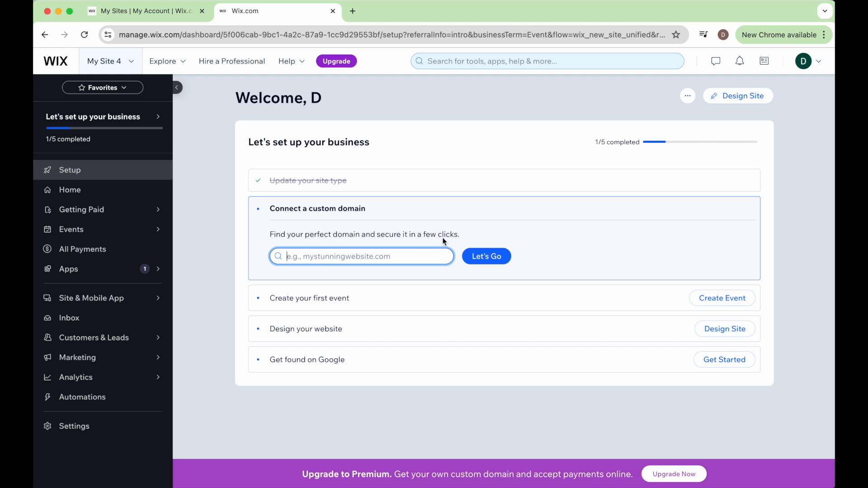
Check the availability of the custom domain myneweventforfun.com
left_click(365, 258)
type("myneweve")
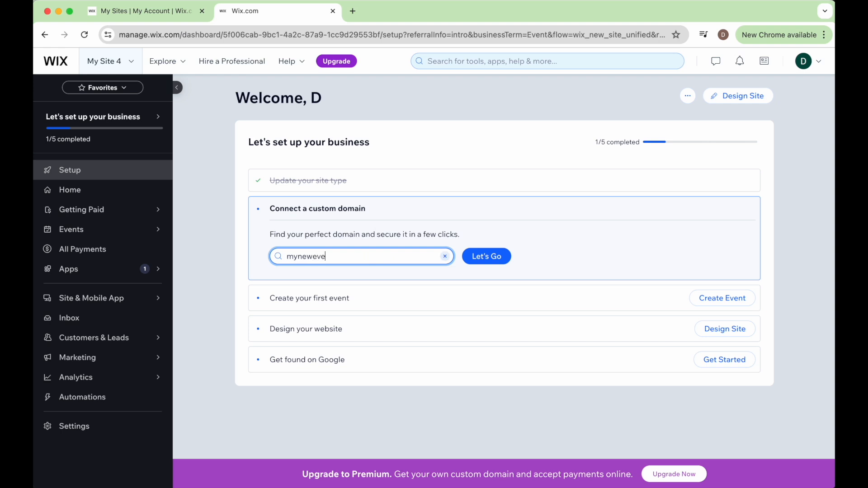
type("ntforfun.com")
left_click(498, 260)
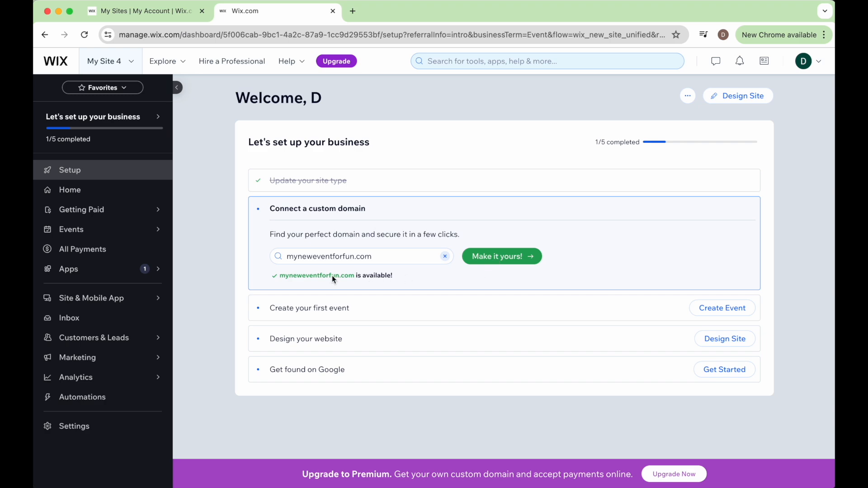
View the upgrade offer for claiming the domain, dismiss it and clear the domain search
left_click(501, 263)
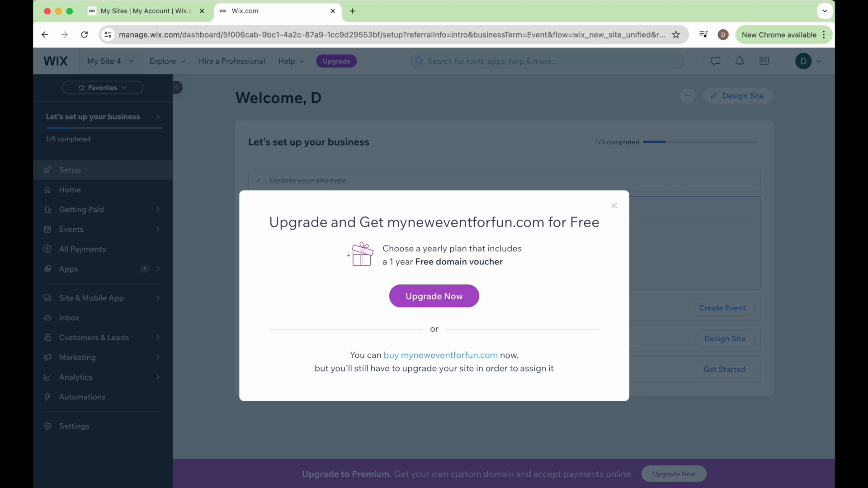
left_click(620, 210)
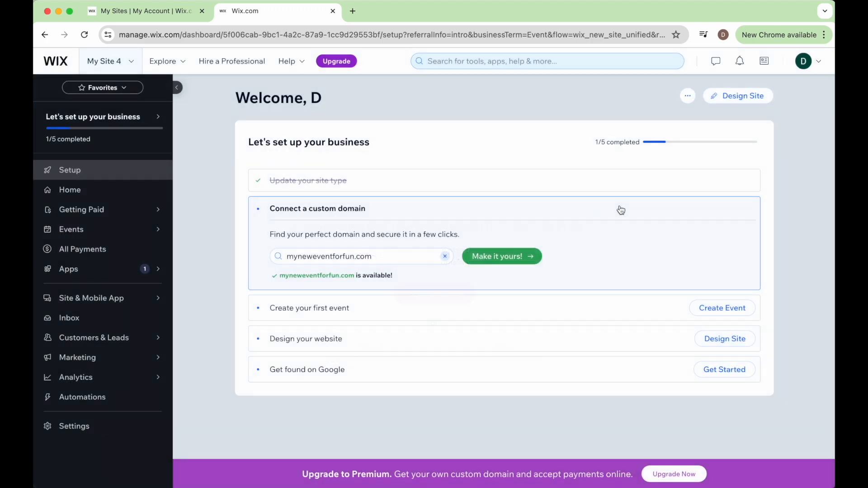
left_click(446, 257)
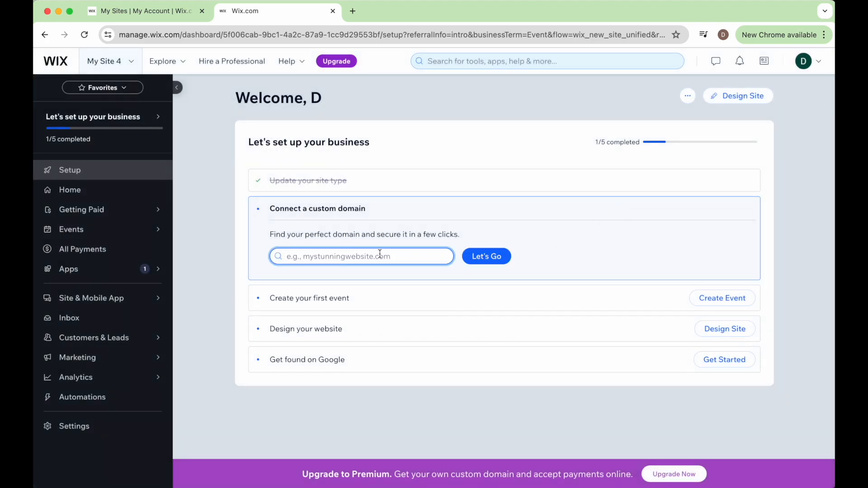
Generate a site design with AI and request a slightly different version of it
left_click(735, 96)
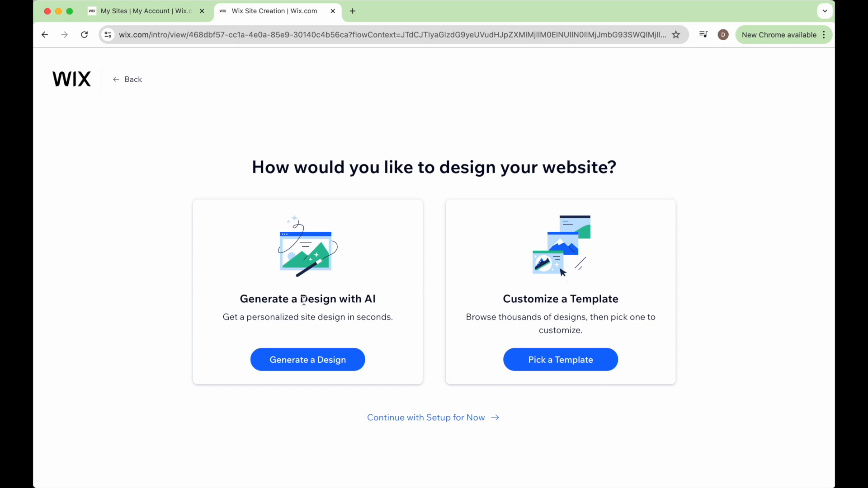
left_click(321, 362)
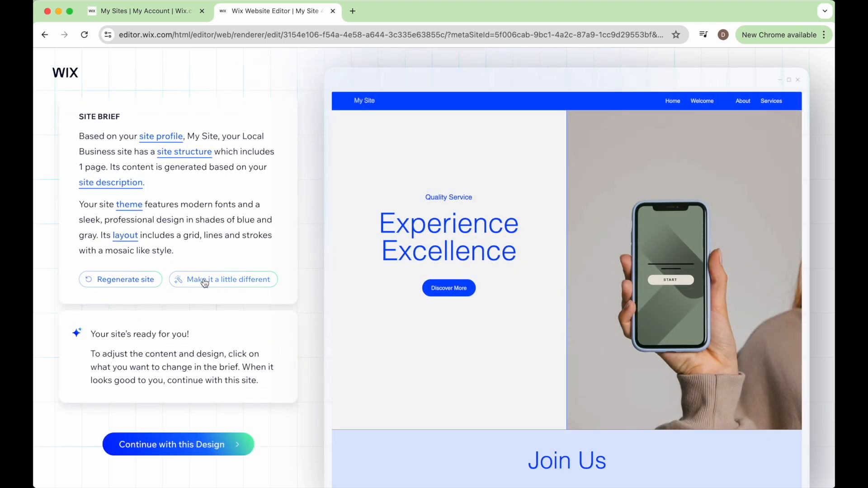
left_click(204, 281)
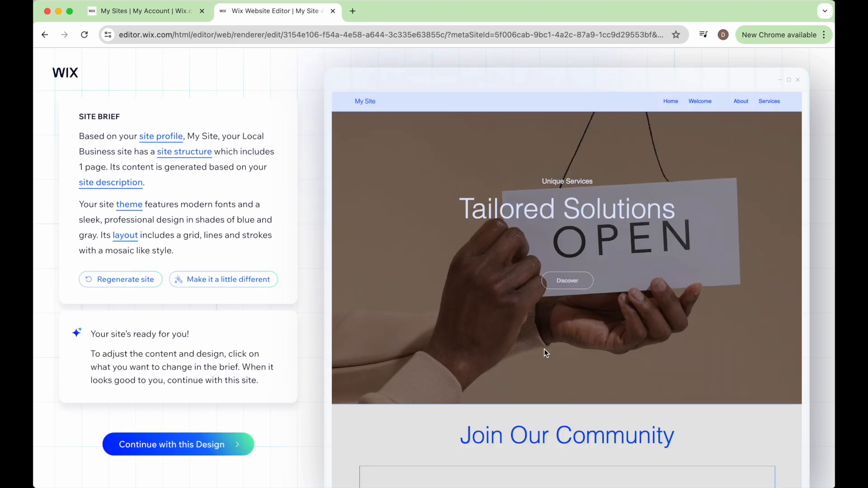
Accept the generated design and continue to the website editor without choosing a domain
scroll(525, 183, "down", 2)
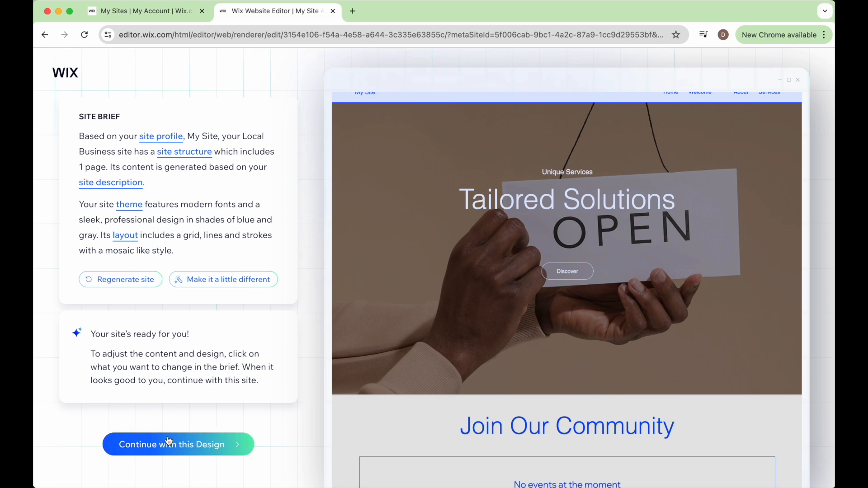
left_click(191, 451)
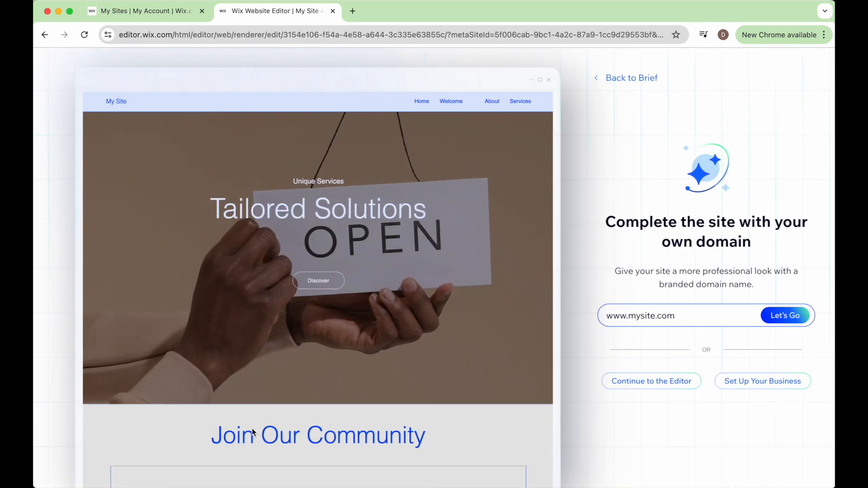
left_click(647, 384)
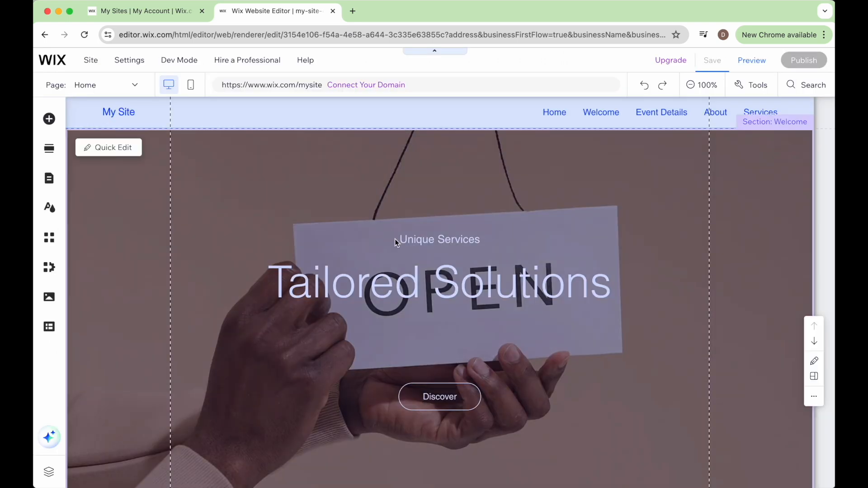
Replace the welcome section's main heading with "New Title" and close the text settings
left_click(393, 277)
left_click(392, 276)
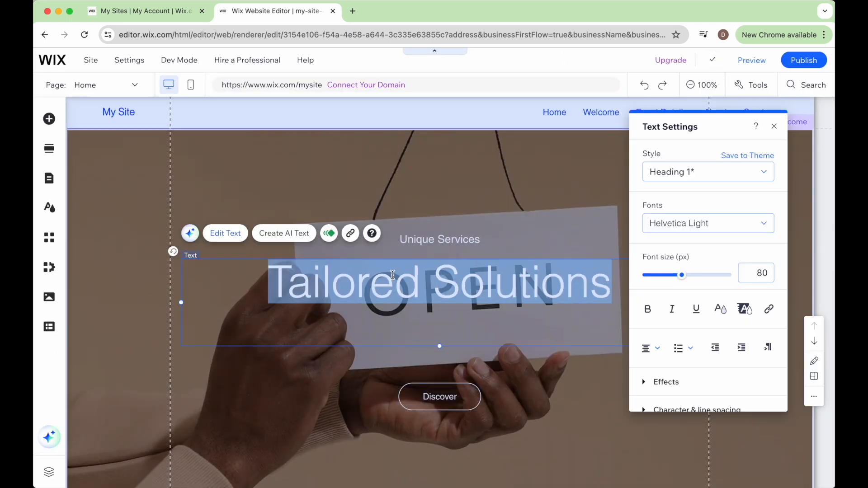
type("New T")
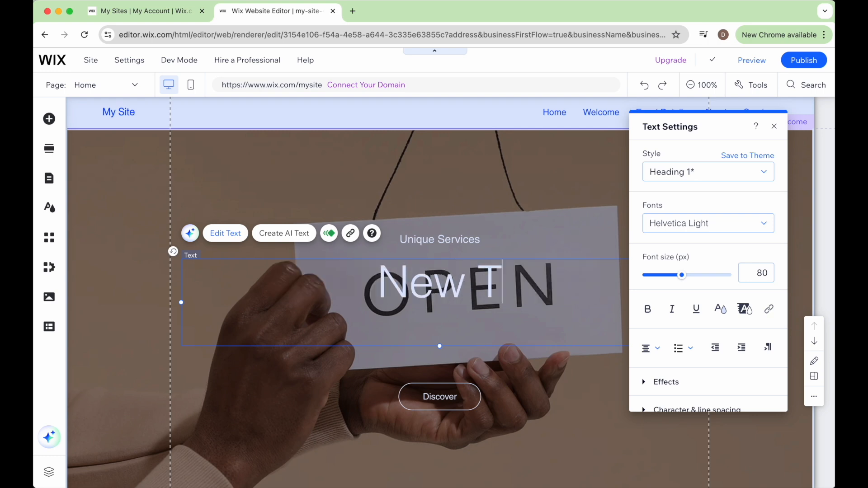
type("itle")
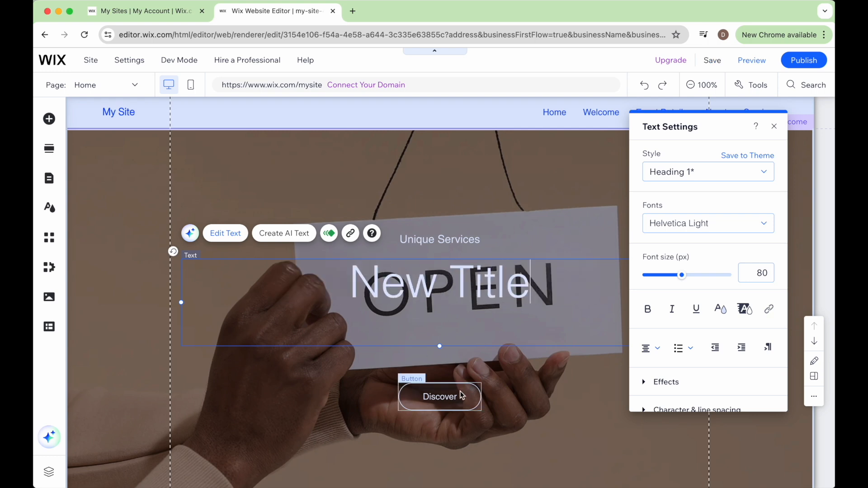
scroll(469, 379, "down", 5)
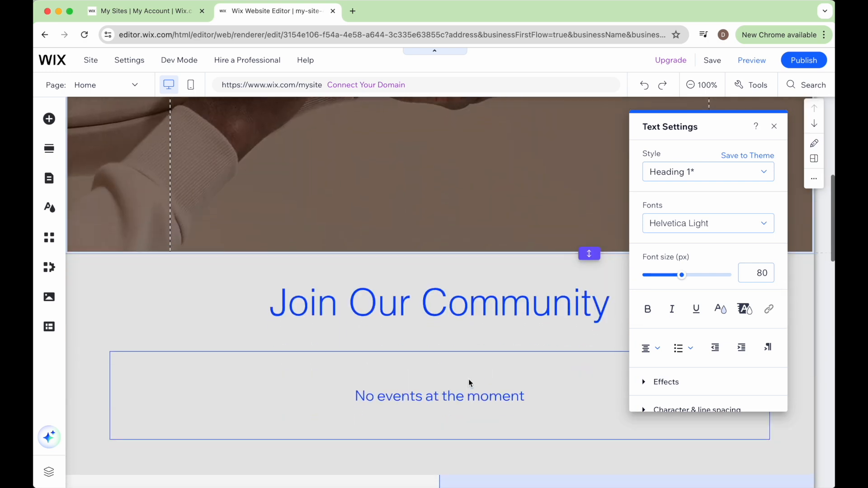
scroll(468, 379, "up", 5)
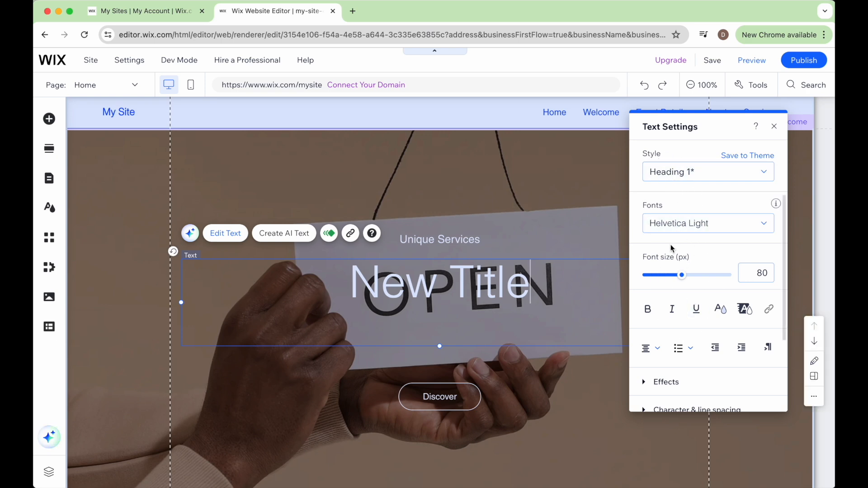
left_click(774, 127)
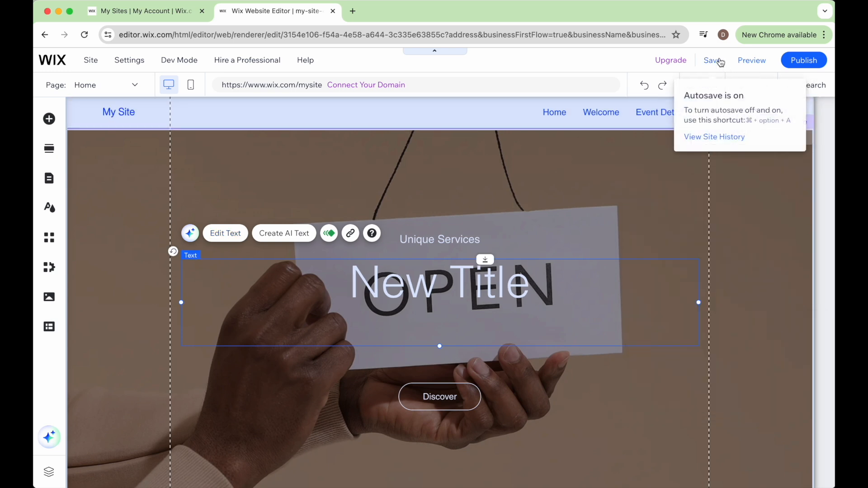
Publish the site and inspect its full web address in the publishing confirmation
left_click(796, 60)
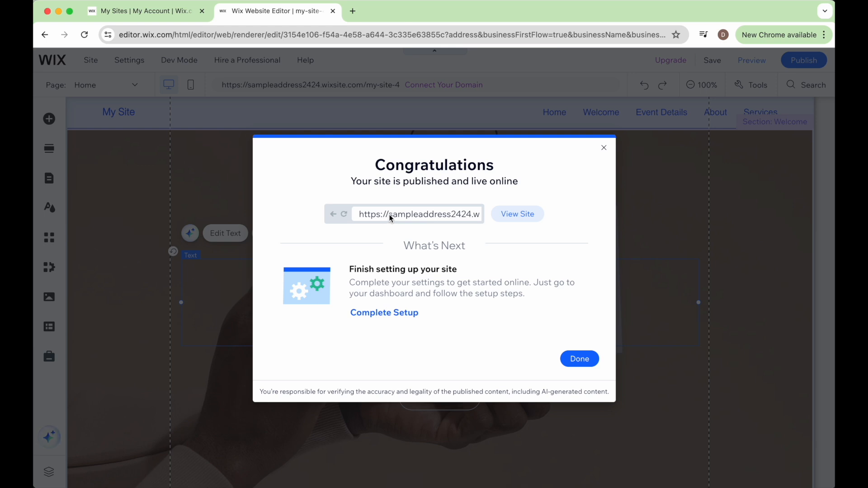
double_click(433, 216)
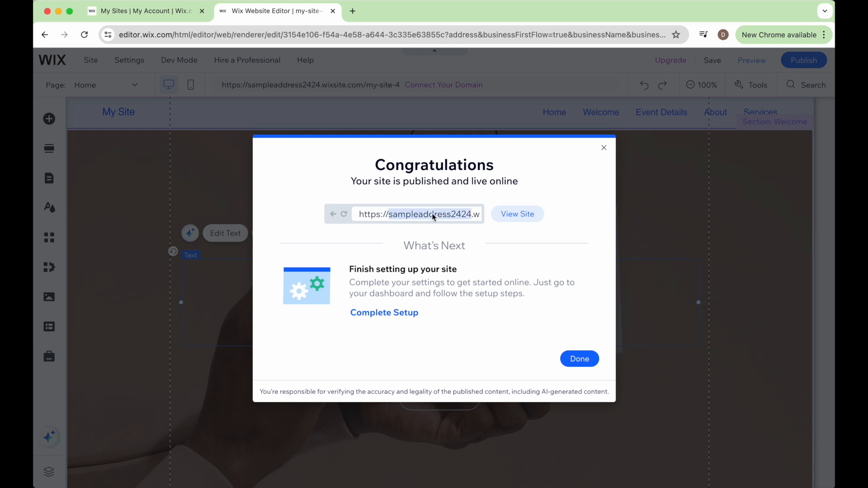
left_click(462, 213)
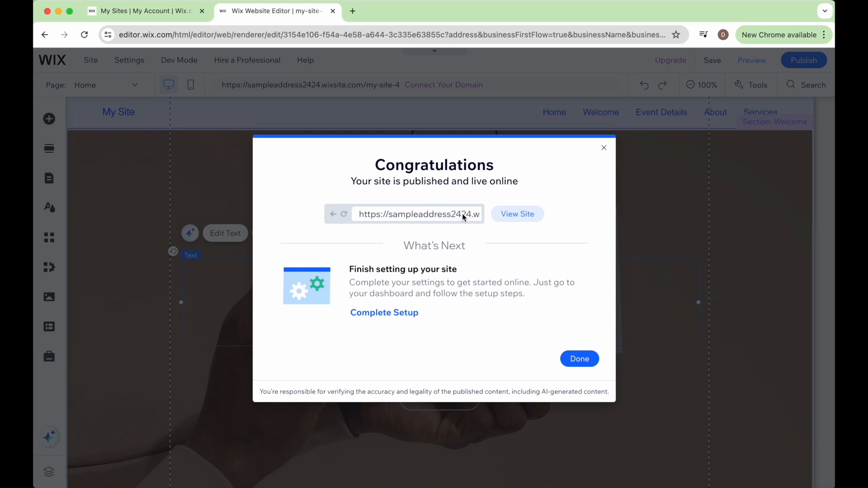
scroll(462, 213, "right", 1)
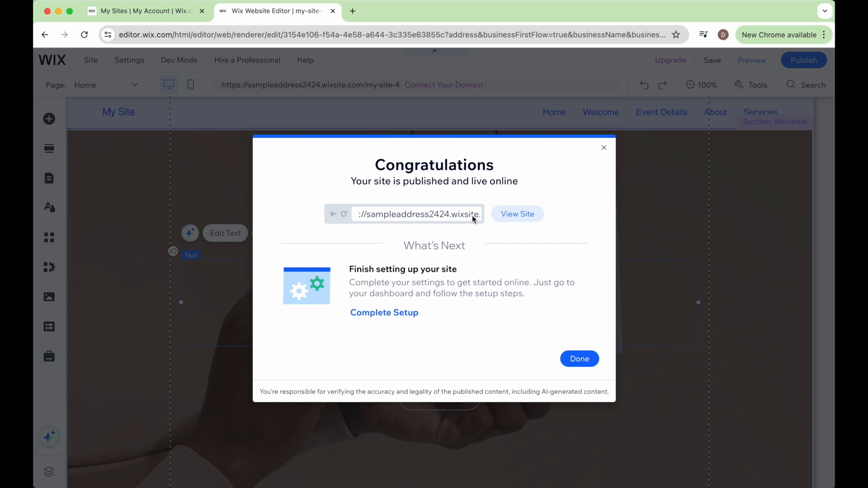
scroll(472, 215, "right", 4)
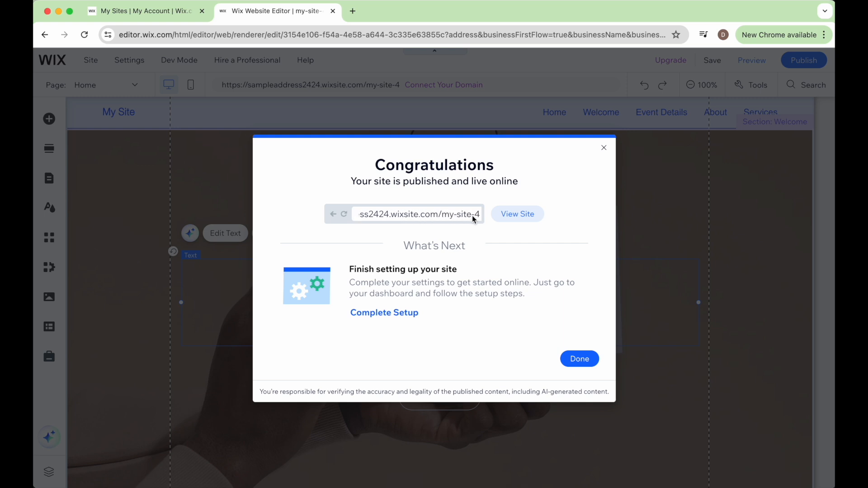
triple_click(472, 216)
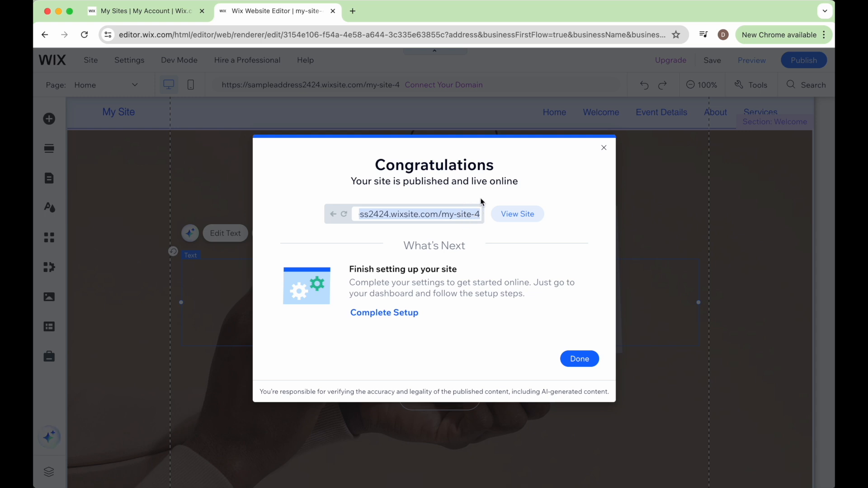
Open the live published site and look over its home page
left_click(518, 214)
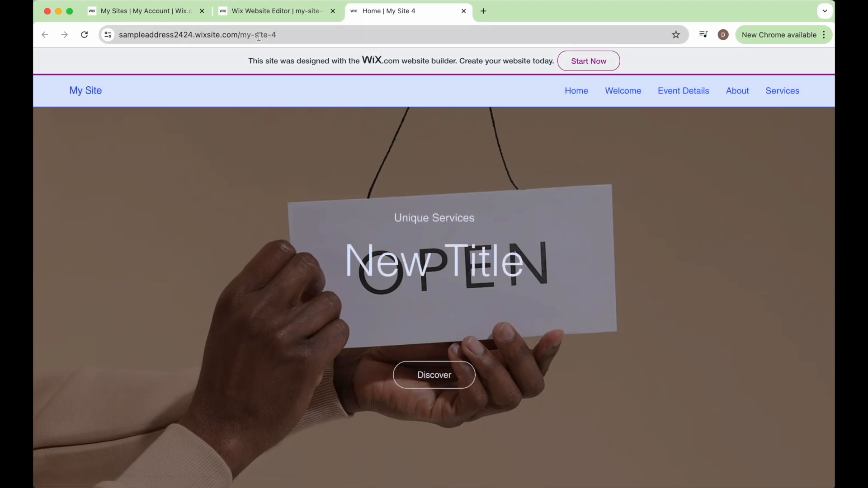
scroll(368, 181, "down", 3)
scroll(368, 181, "up", 3)
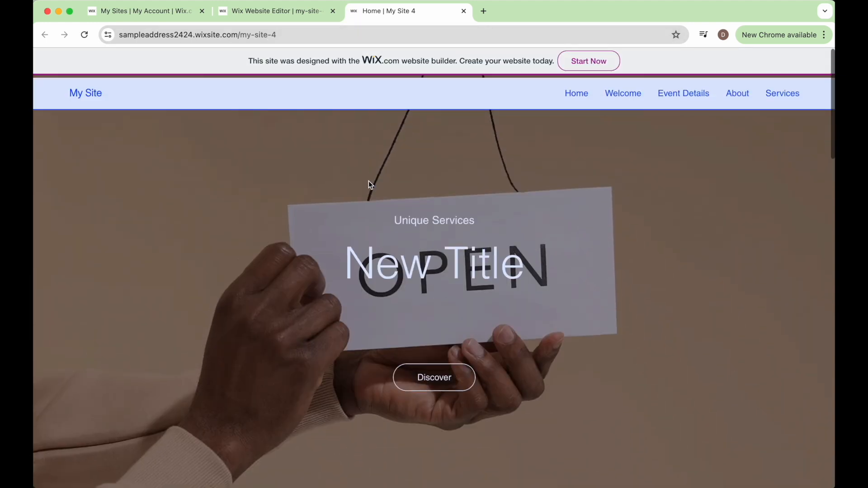